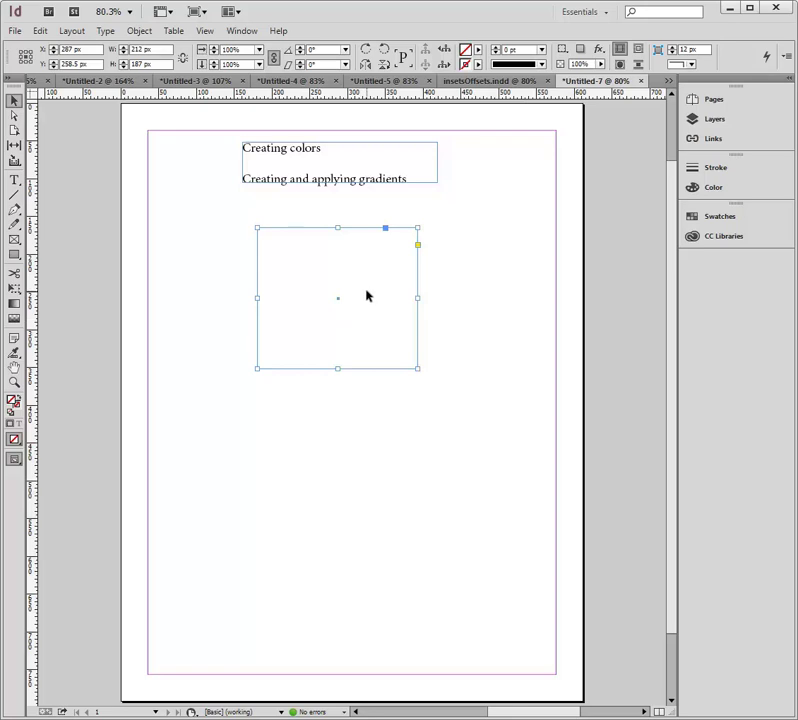
{"action": "left_click", "coordinate": [16, 405]}
{"action": "left_click", "coordinate": [13, 403]}
{"action": "left_click", "coordinate": [739, 221]}
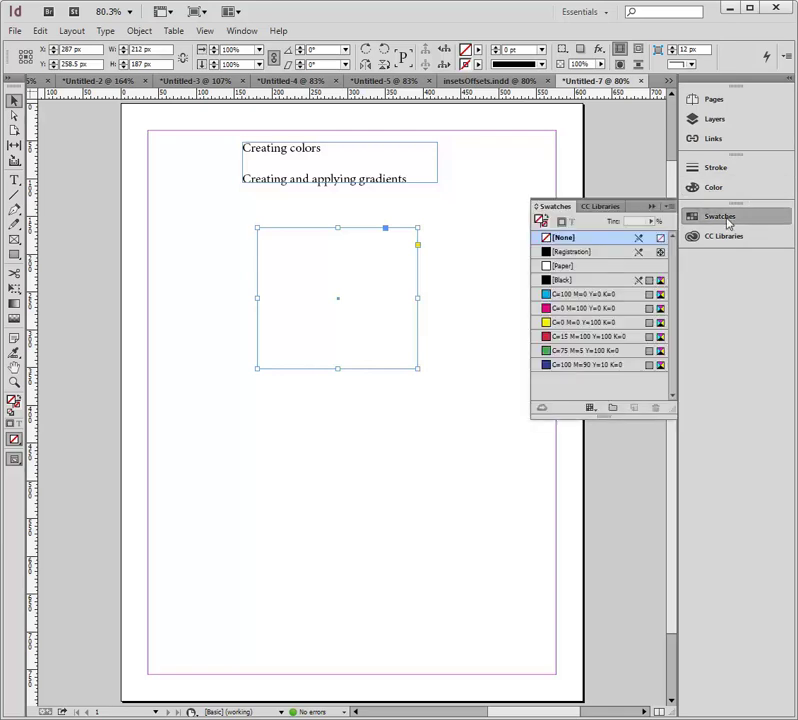
{"action": "left_click", "coordinate": [717, 189]}
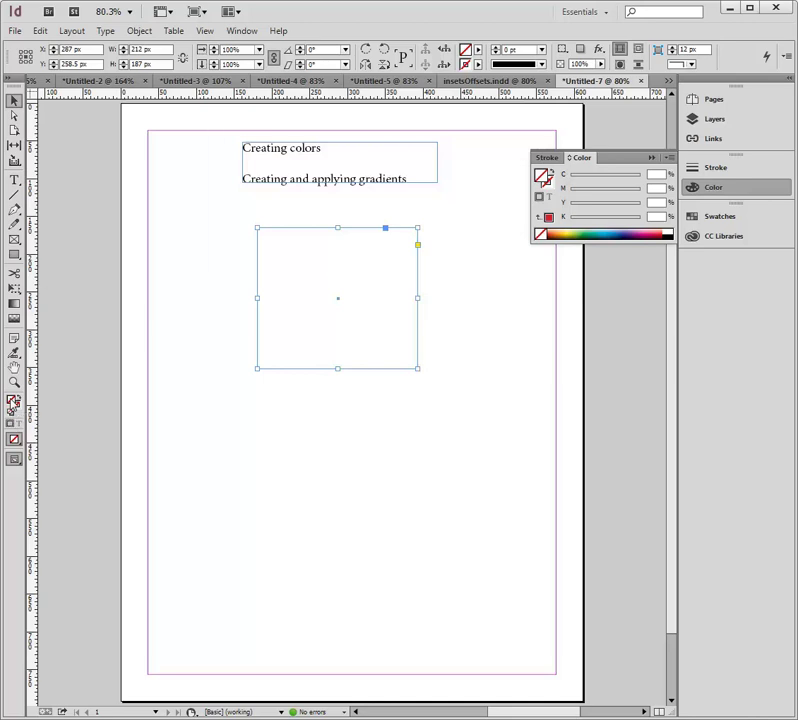
Mix a light green fill color, C=41 M=0 Y=43 K=0, for the empty rectangle in the Color Picker
{"action": "double_click", "coordinate": [13, 402]}
{"action": "left_click_drag", "start_coordinate": [391, 428], "coordinate": [323, 417]}
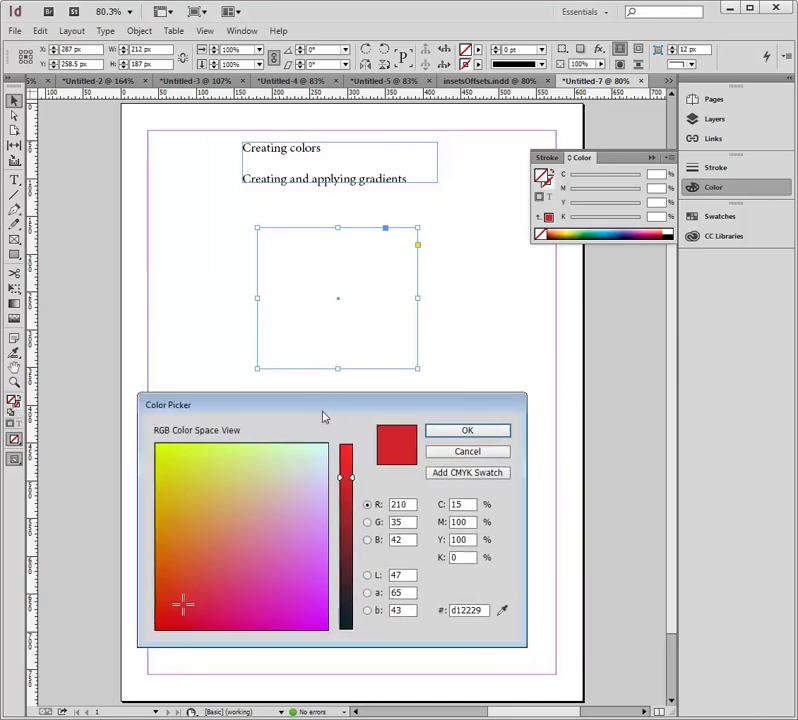
{"action": "left_click", "coordinate": [220, 466]}
{"action": "left_click", "coordinate": [345, 503]}
{"action": "left_click", "coordinate": [348, 520]}
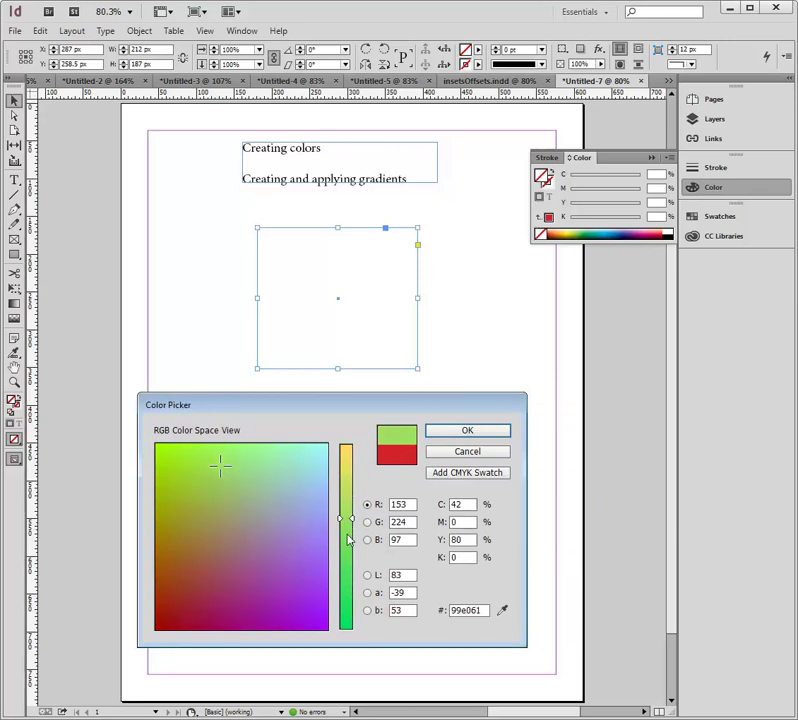
{"action": "left_click", "coordinate": [307, 460]}
{"action": "left_click", "coordinate": [289, 487]}
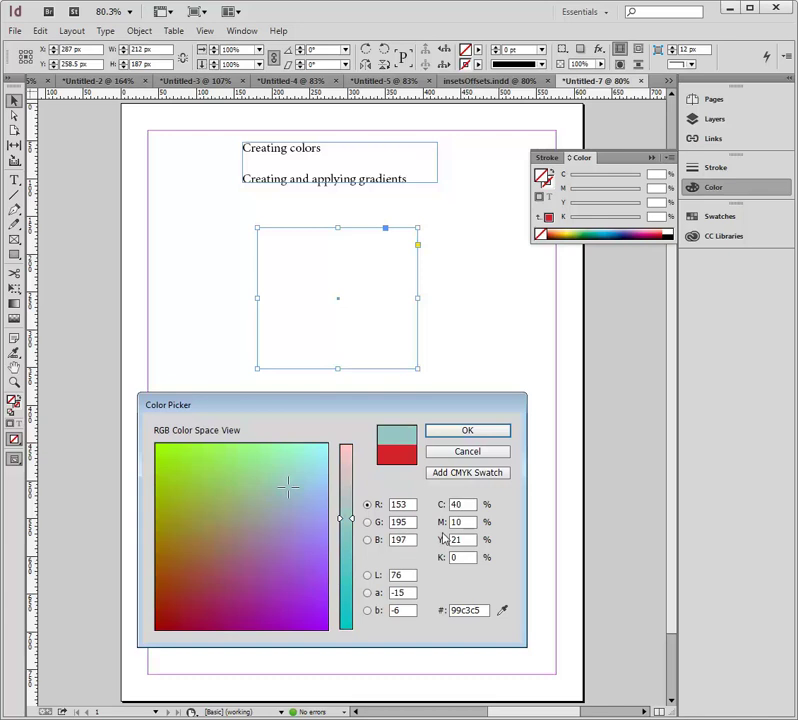
{"action": "left_click", "coordinate": [348, 483]}
{"action": "left_click", "coordinate": [272, 463]}
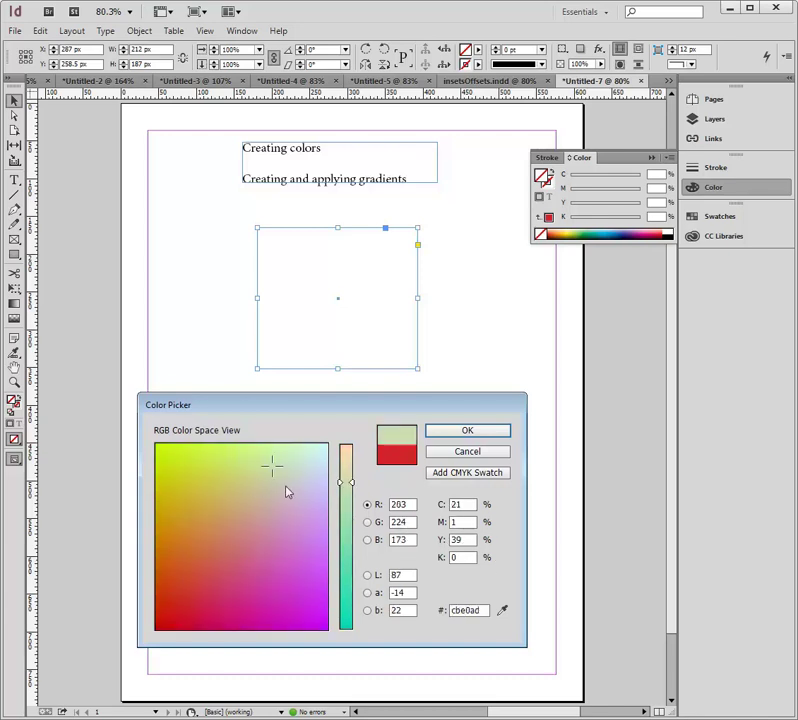
{"action": "left_click", "coordinate": [348, 506]}
{"action": "left_click", "coordinate": [348, 523]}
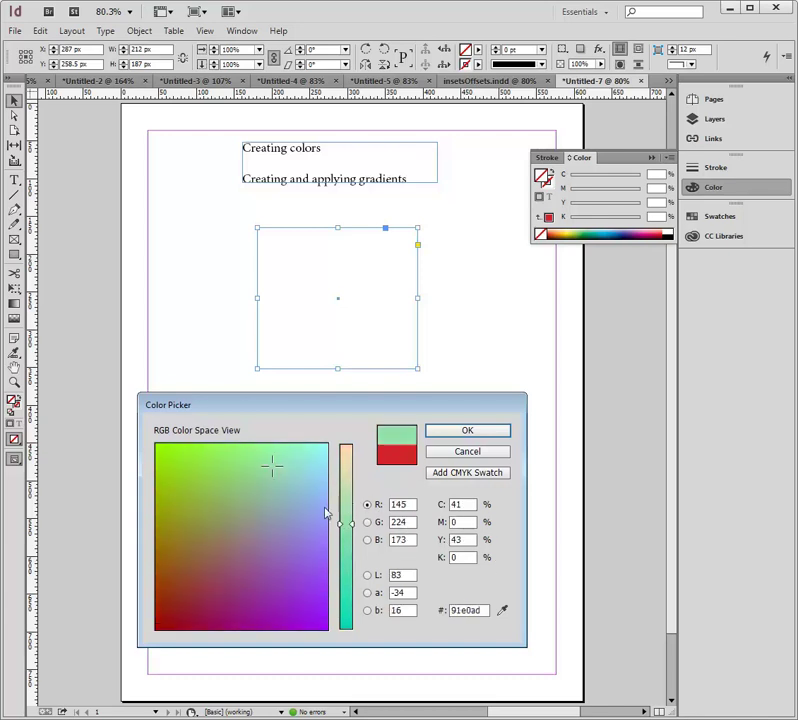
Add the mixed green as a CMYK swatch, accept it as the rectangle's fill and show the swatch list
{"action": "left_click", "coordinate": [466, 478]}
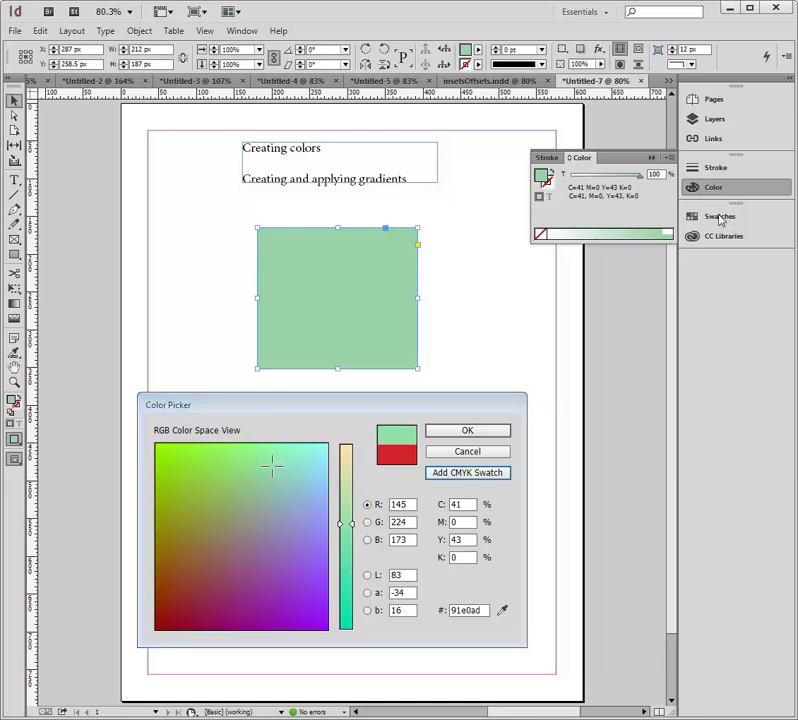
{"action": "left_click", "coordinate": [470, 434]}
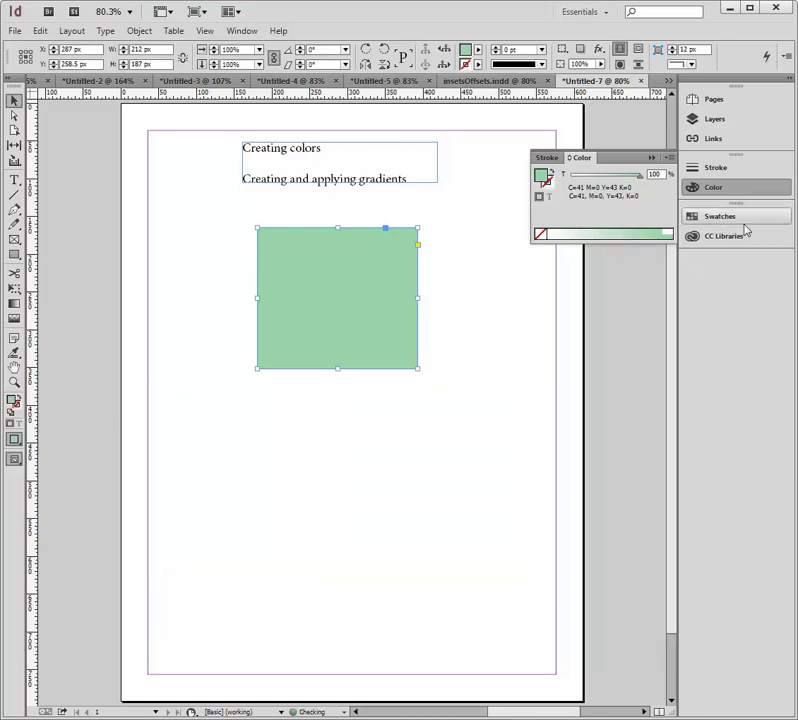
{"action": "left_click", "coordinate": [690, 217]}
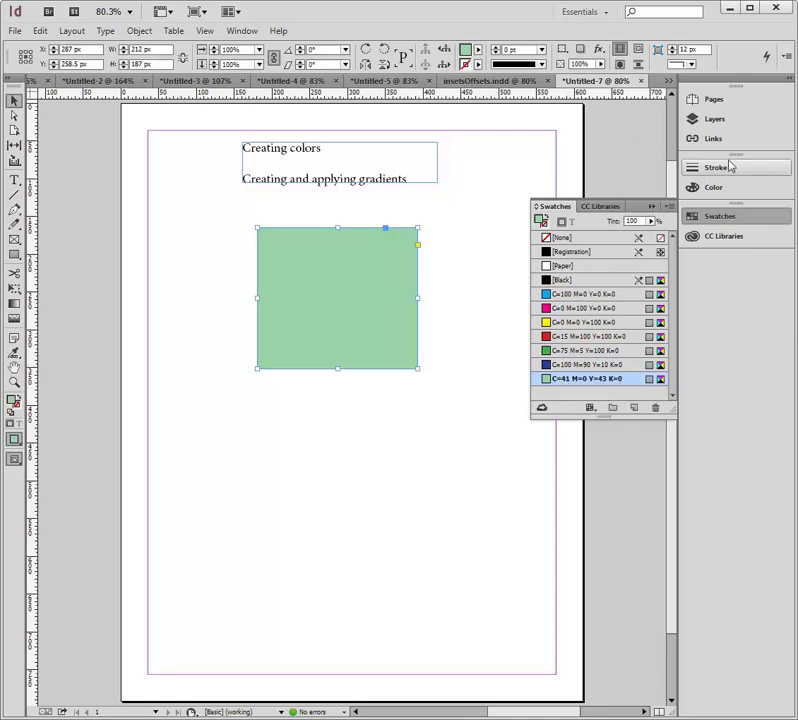
Switch the color controls to CMYK and fill the rectangle with pink, C=0 M=50 Y=24 K=0, from the color spectrum
{"action": "left_click", "coordinate": [716, 191]}
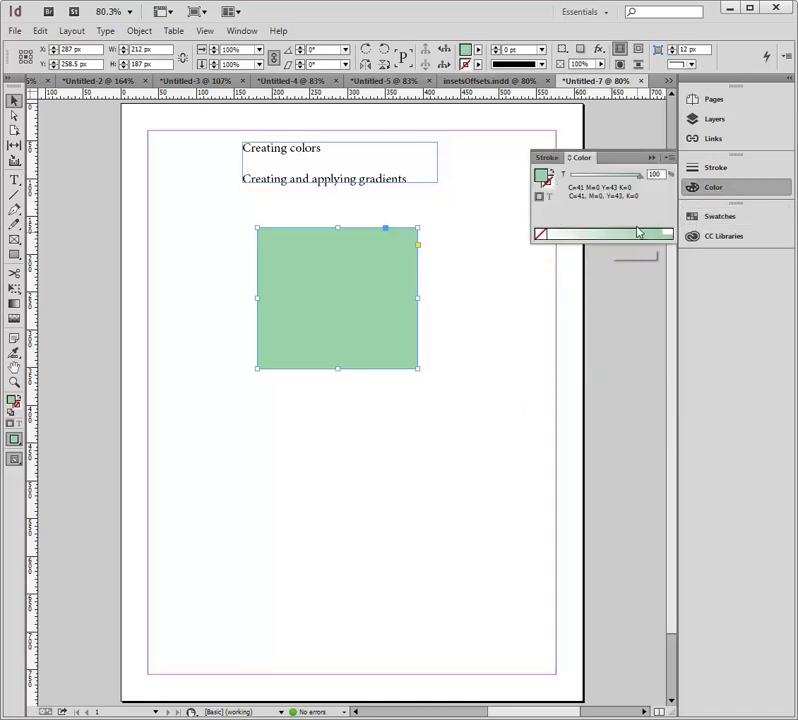
{"action": "left_click", "coordinate": [668, 158]}
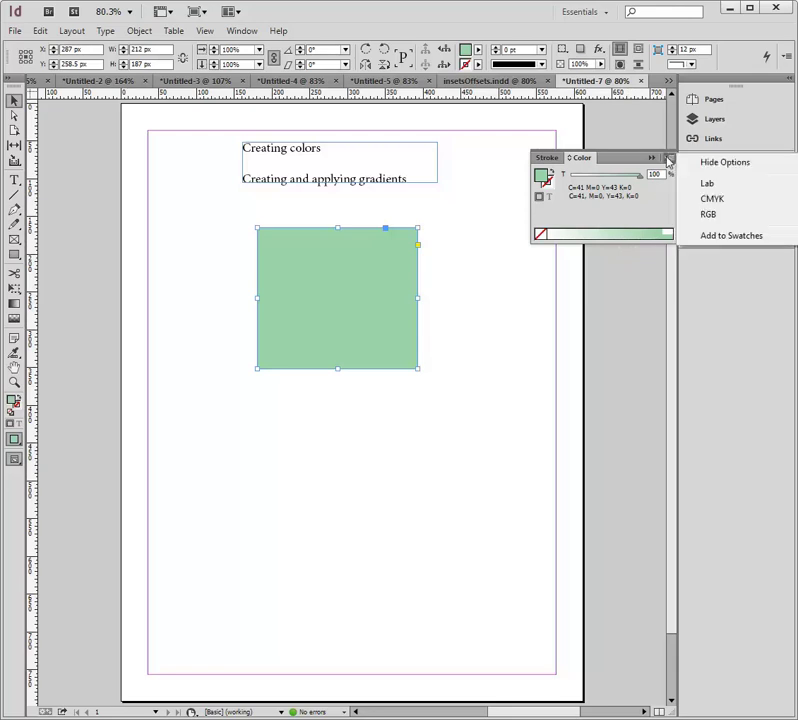
{"action": "left_click", "coordinate": [716, 203]}
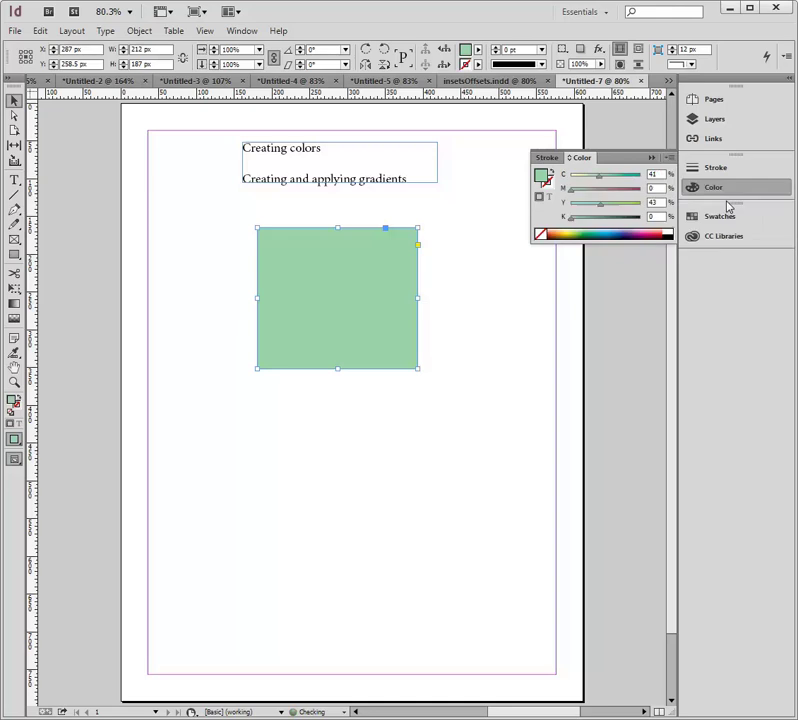
{"action": "left_click", "coordinate": [655, 231]}
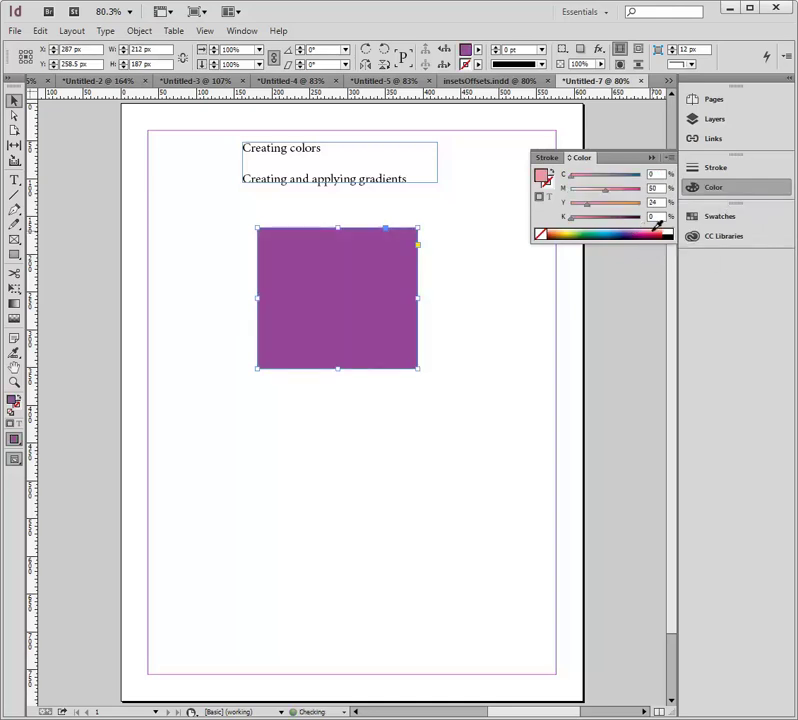
{"action": "left_click", "coordinate": [658, 229]}
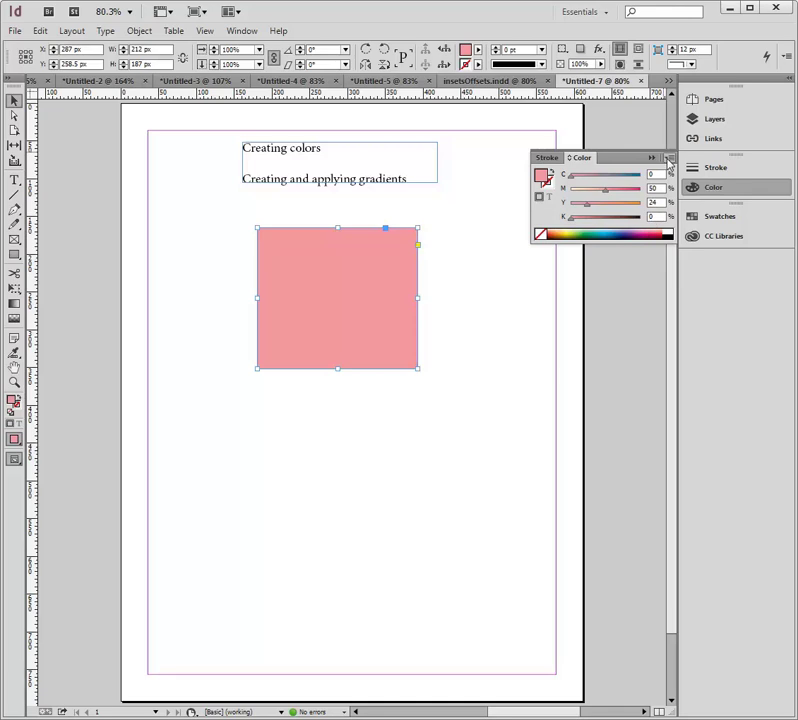
Add the rectangle's pink fill color to the swatches and show the swatch list
{"action": "left_click", "coordinate": [669, 158]}
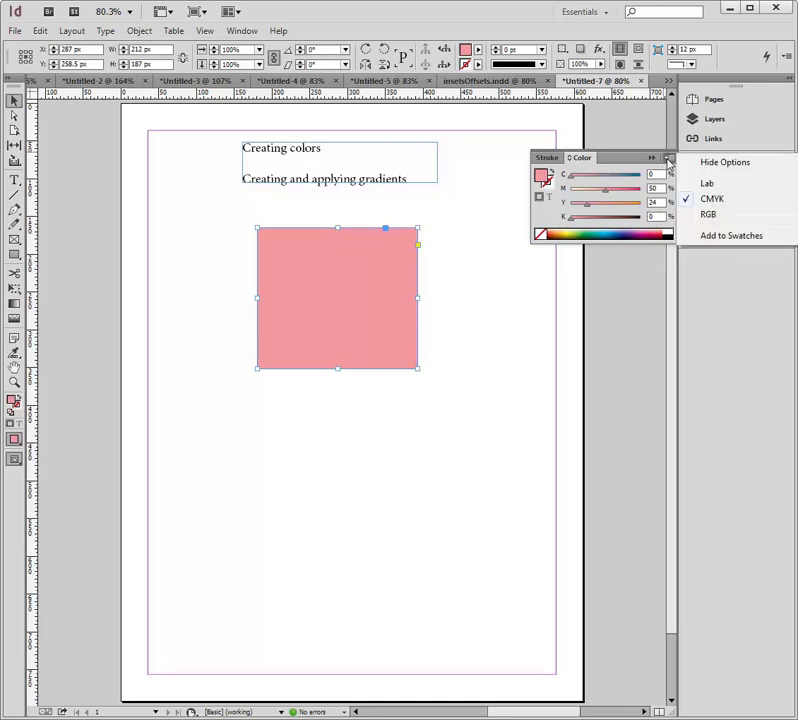
{"action": "left_click", "coordinate": [700, 237]}
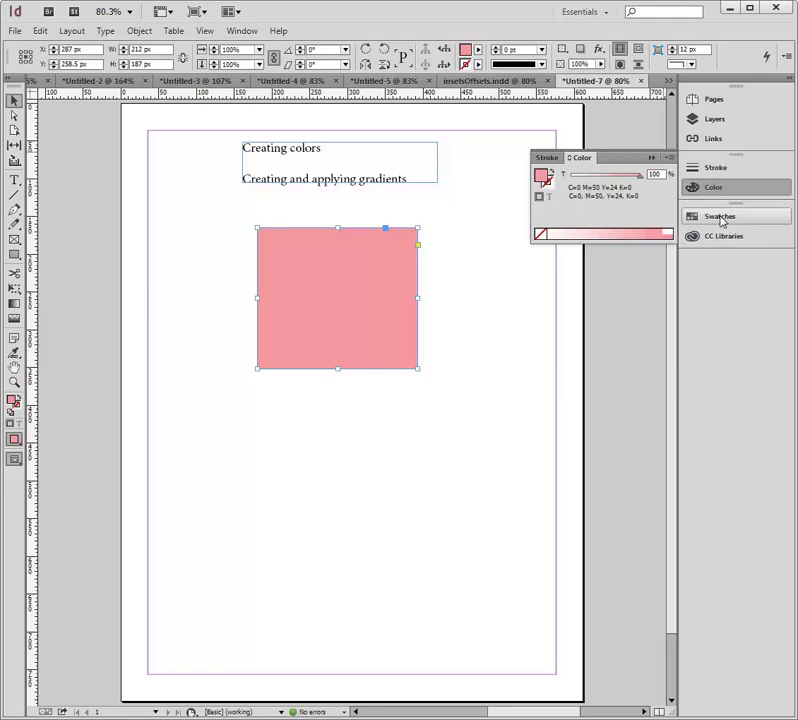
{"action": "left_click", "coordinate": [726, 219]}
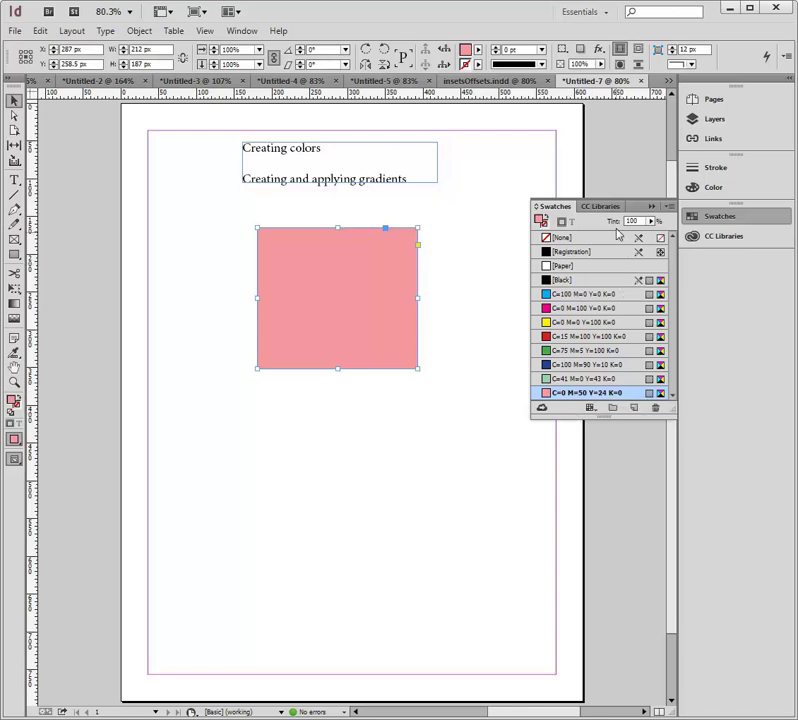
Start a new linear gradient swatch and name it "green pink"
{"action": "left_click", "coordinate": [669, 207]}
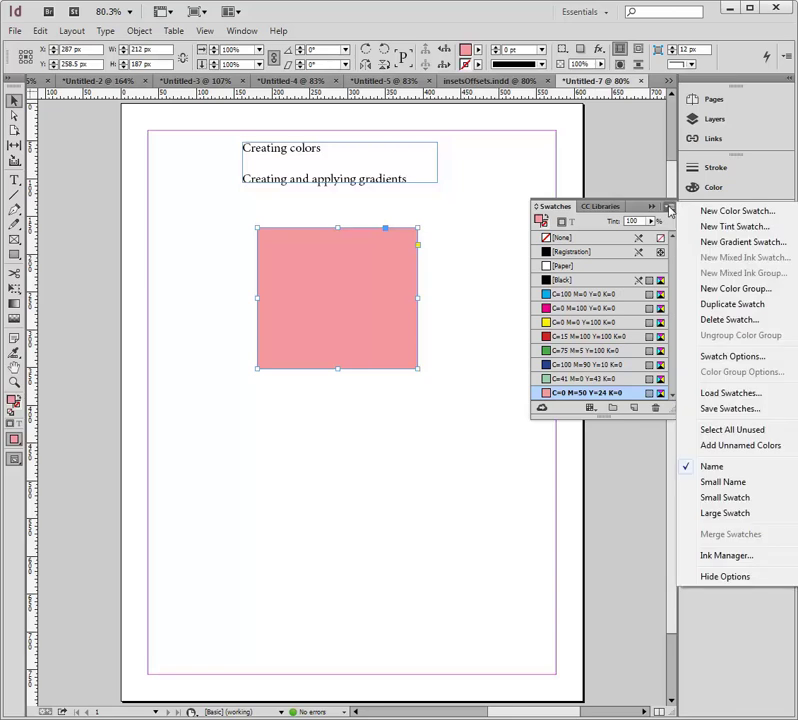
{"action": "left_click", "coordinate": [727, 247]}
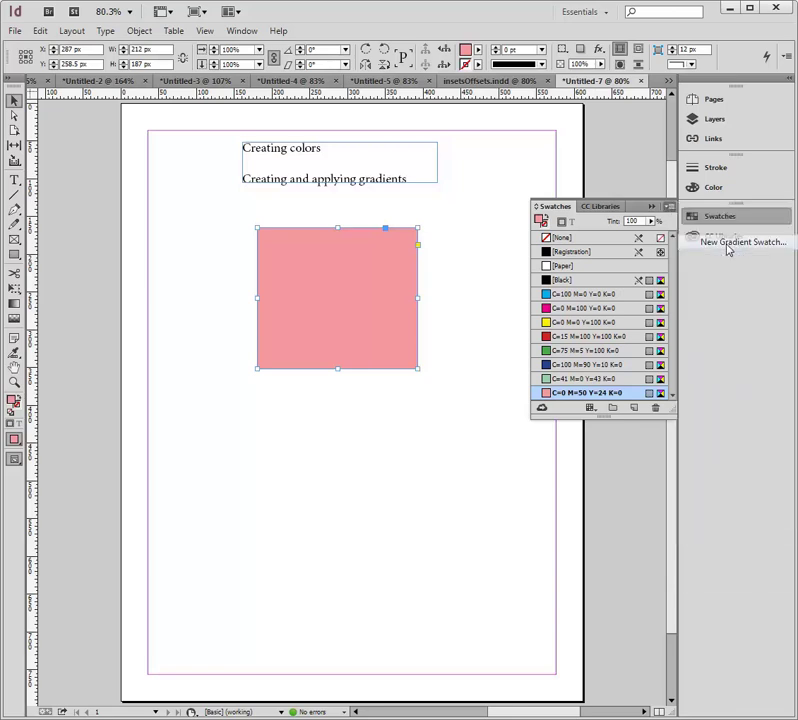
{"action": "left_click_drag", "start_coordinate": [389, 423], "coordinate": [160, 430]}
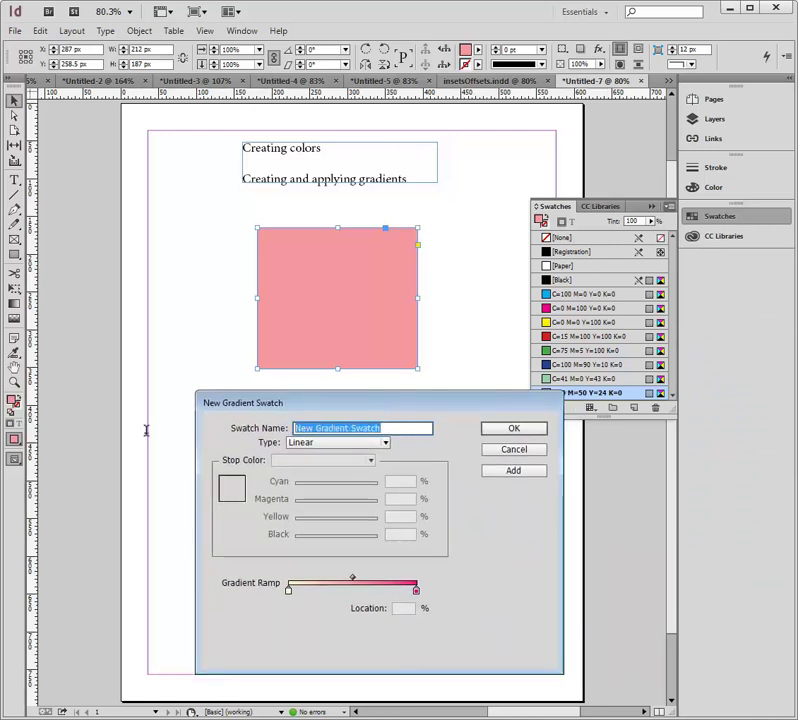
{"action": "left_click_drag", "start_coordinate": [492, 405], "coordinate": [458, 419]}
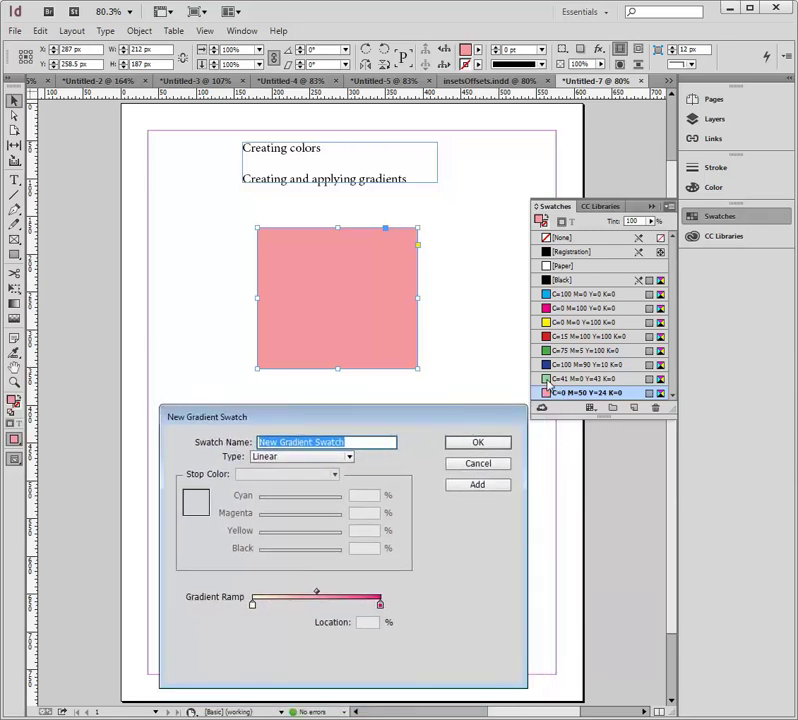
{"action": "type", "text": "green pink"}
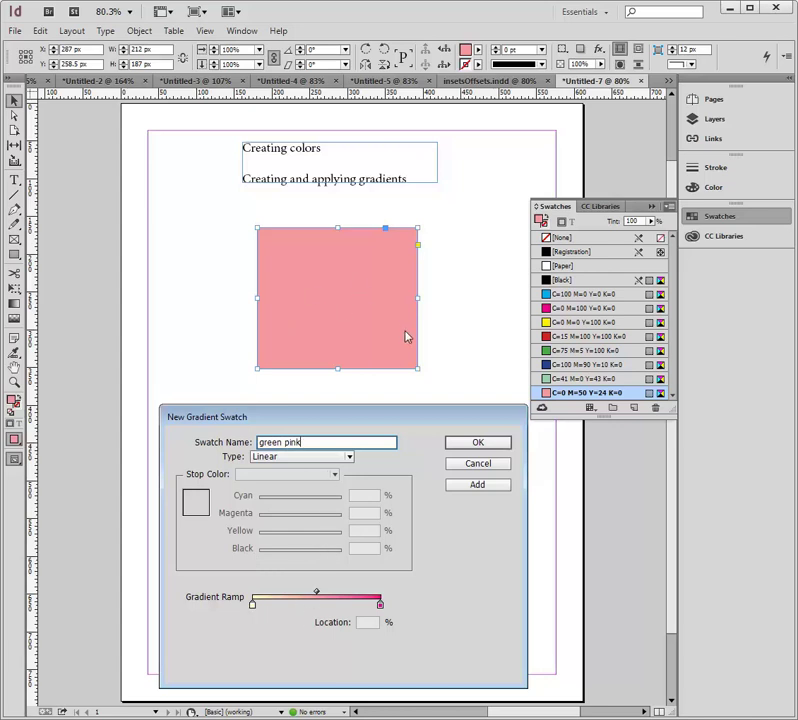
Set the gradient's start stop to the green swatch C=41 M=0 Y=43 K=0
{"action": "left_click", "coordinate": [253, 605]}
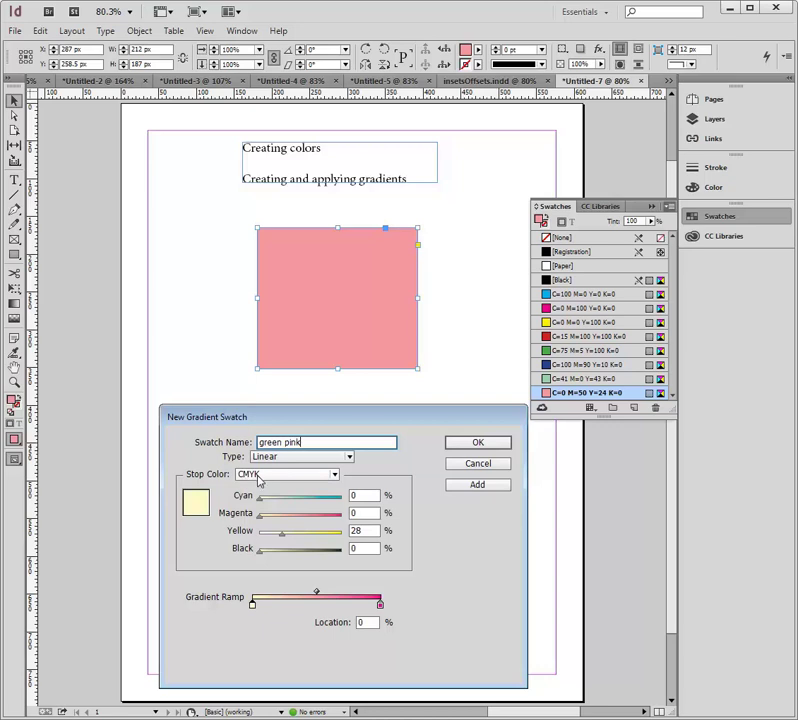
{"action": "left_click", "coordinate": [336, 477]}
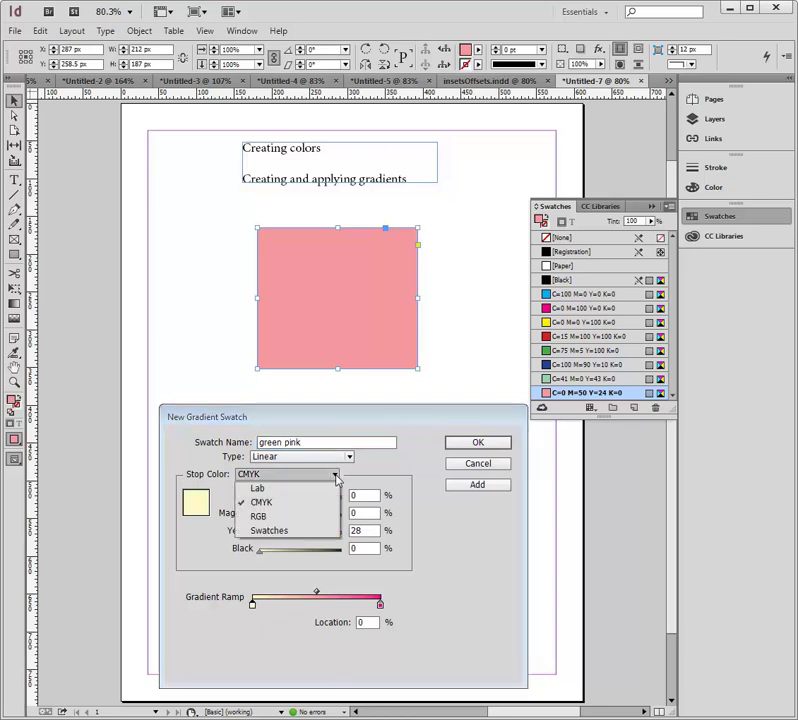
{"action": "left_click", "coordinate": [279, 535]}
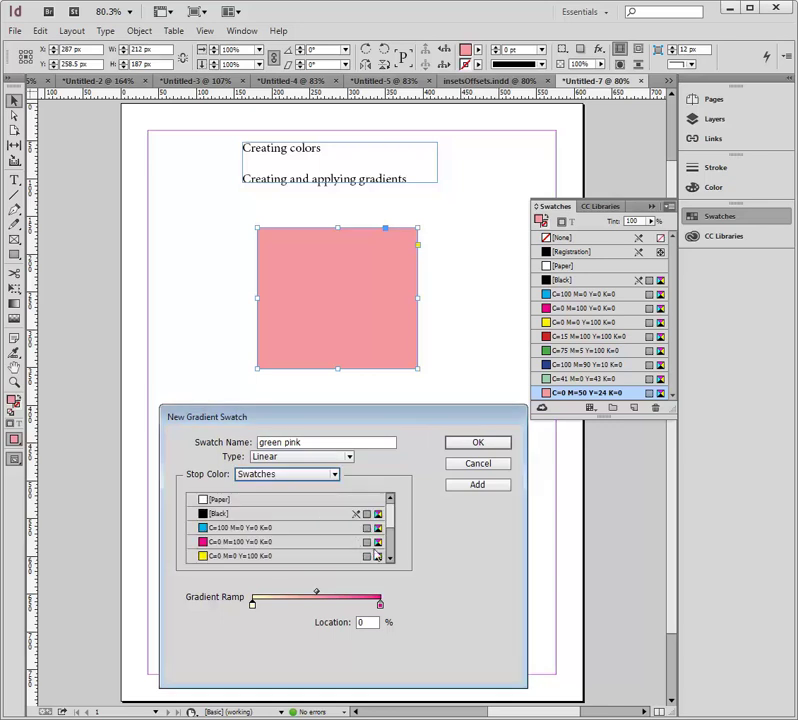
{"action": "left_click_drag", "start_coordinate": [392, 524], "coordinate": [394, 553]}
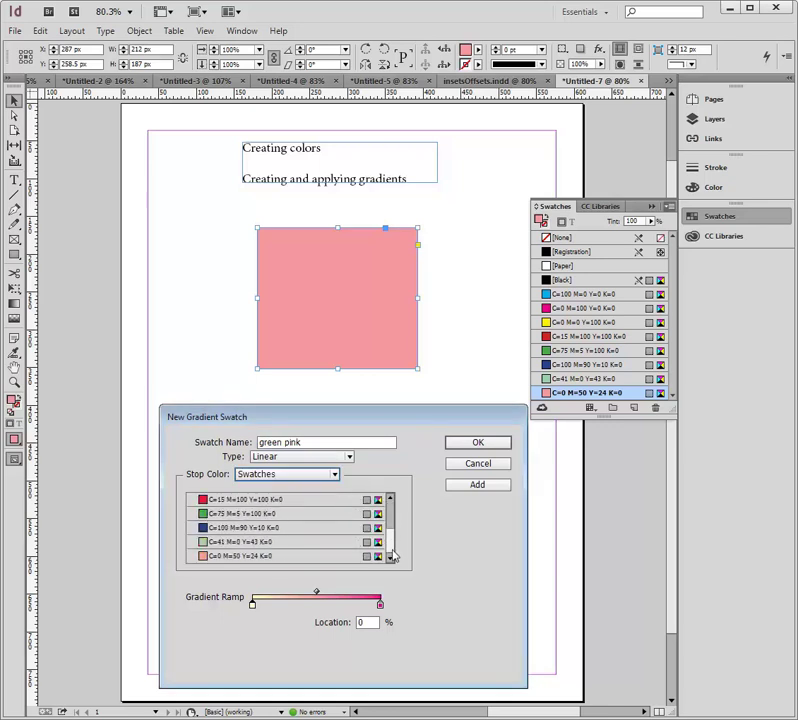
{"action": "left_click", "coordinate": [206, 543]}
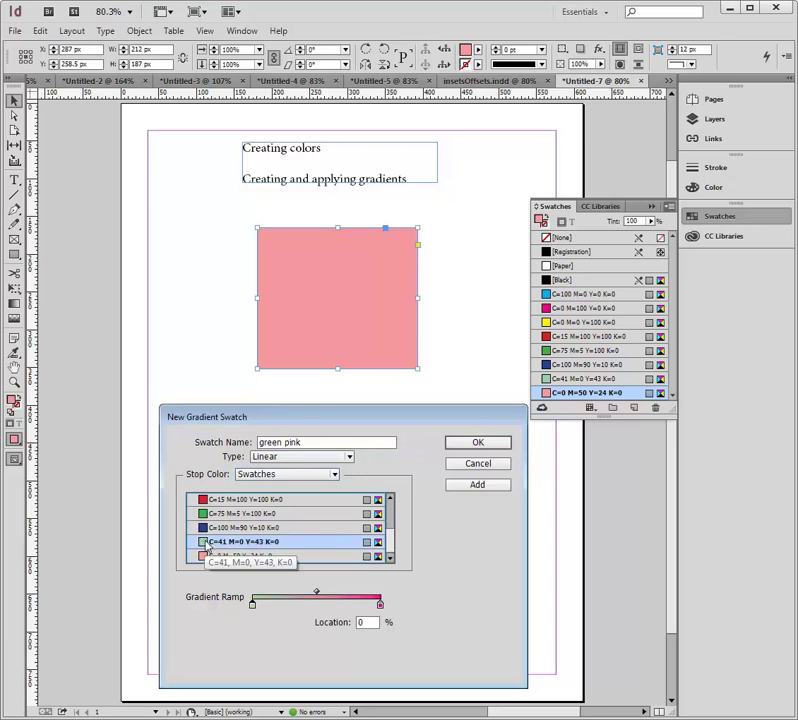
Set the gradient's end stop to the pink swatch C=0 M=50 Y=24 K=0 and add the finished gradient to the swatches
{"action": "left_click", "coordinate": [380, 605]}
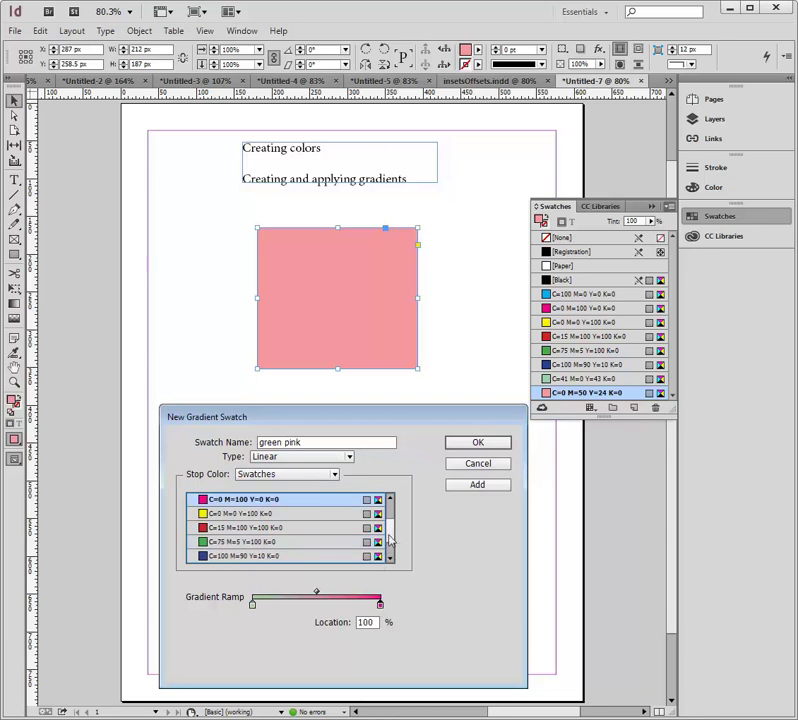
{"action": "left_click_drag", "start_coordinate": [393, 538], "coordinate": [395, 547]}
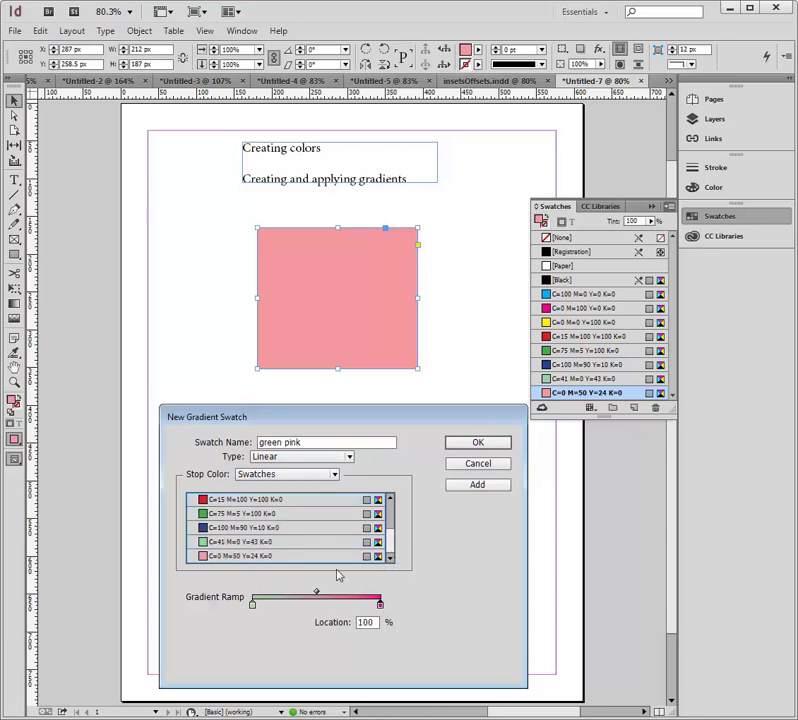
{"action": "left_click", "coordinate": [254, 560]}
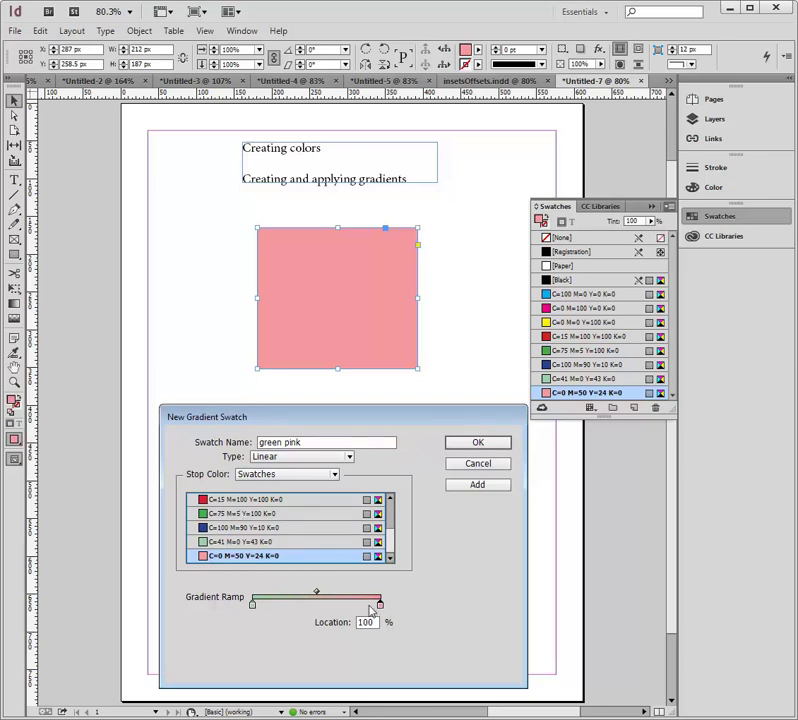
{"action": "left_click", "coordinate": [476, 487]}
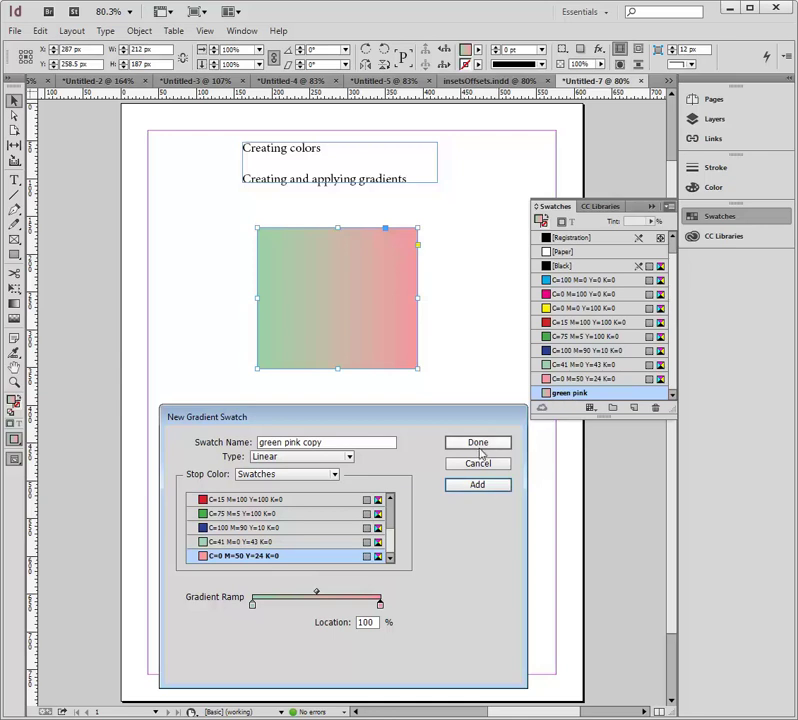
{"action": "left_click", "coordinate": [477, 443]}
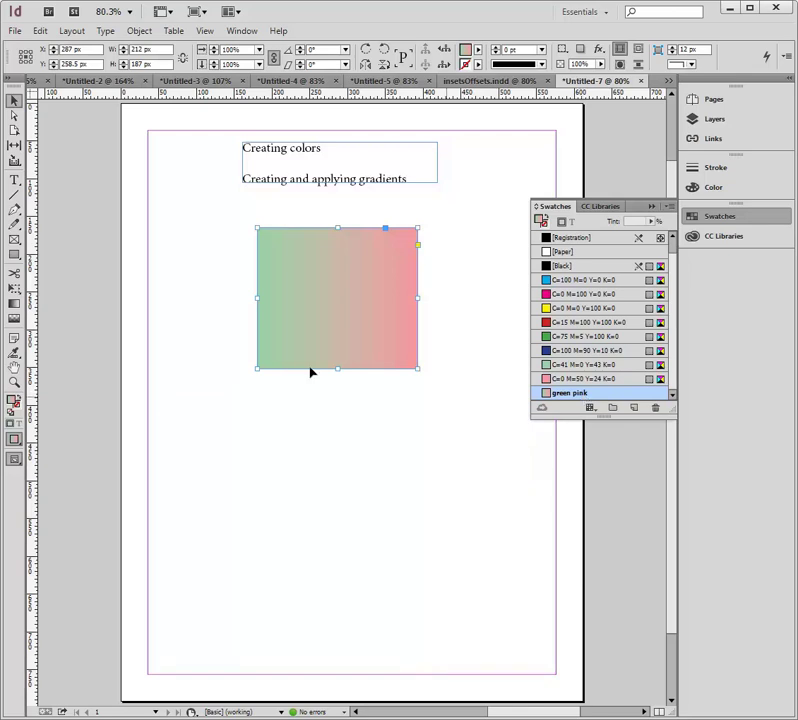
Try several gradient directions and lengths on the rectangle with the Gradient Swatch tool, ending with a diagonal blend from lower-left green to upper-right pink
{"action": "left_click", "coordinate": [14, 305]}
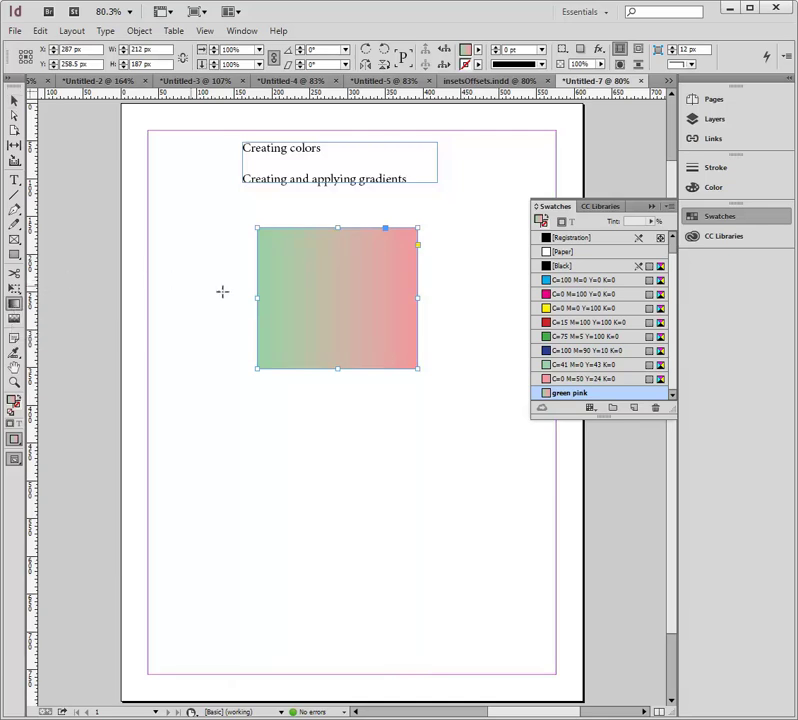
{"action": "mouse_move", "coordinate": [291, 261]}
{"action": "left_mouse_down"}
{"action": "mouse_move", "coordinate": [324, 306]}
{"action": "mouse_move", "coordinate": [314, 273]}
{"action": "left_mouse_up"}
{"action": "left_click_drag", "start_coordinate": [331, 212], "coordinate": [328, 330]}
{"action": "left_click_drag", "start_coordinate": [283, 347], "coordinate": [384, 260]}
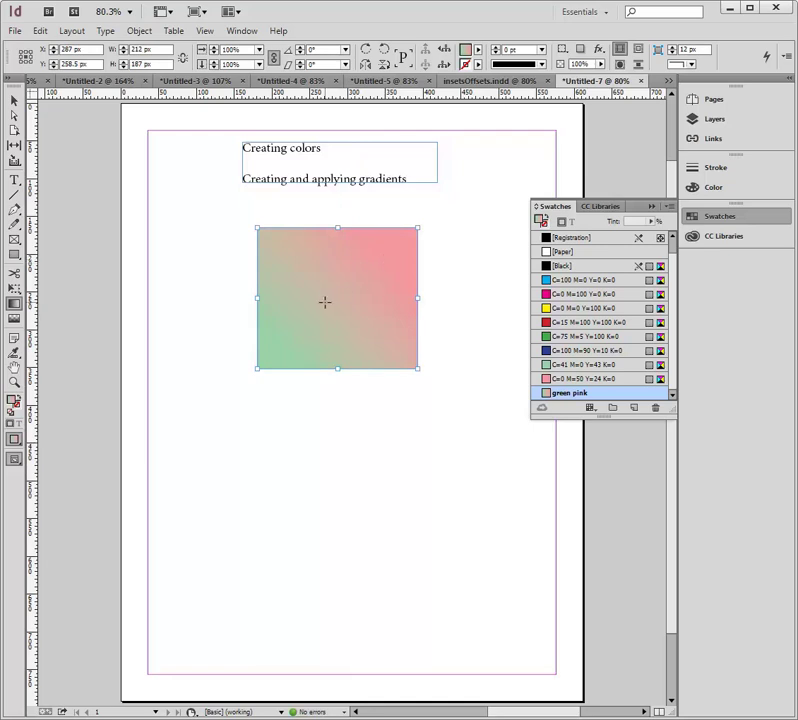
{"action": "left_click_drag", "start_coordinate": [332, 298], "coordinate": [340, 295]}
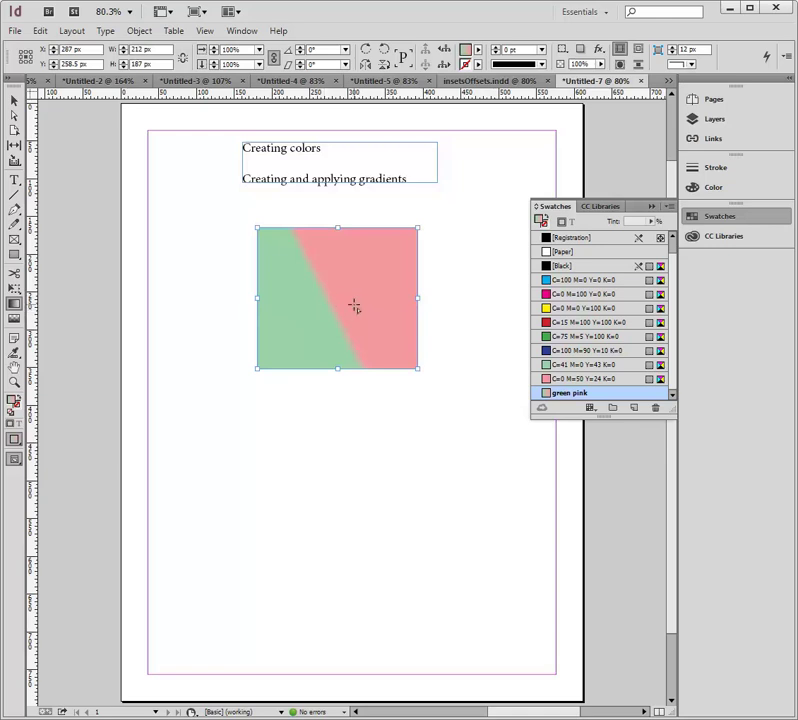
{"action": "left_click_drag", "start_coordinate": [286, 350], "coordinate": [372, 271]}
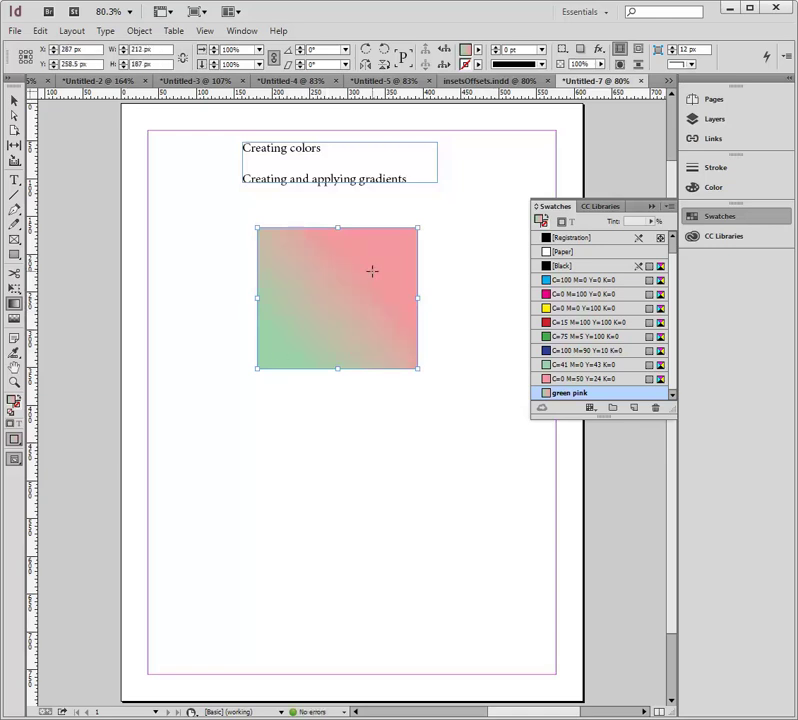